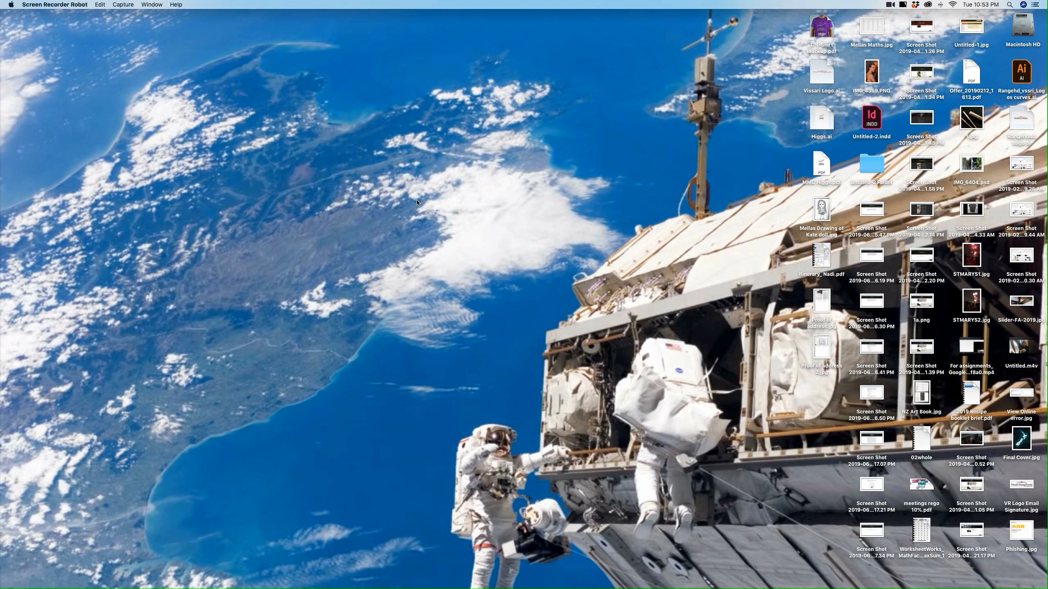
Restore the Adobe Illustrator 2019 document window from the Dock
{"action": "mouse_move", "coordinate": [701, 583]}
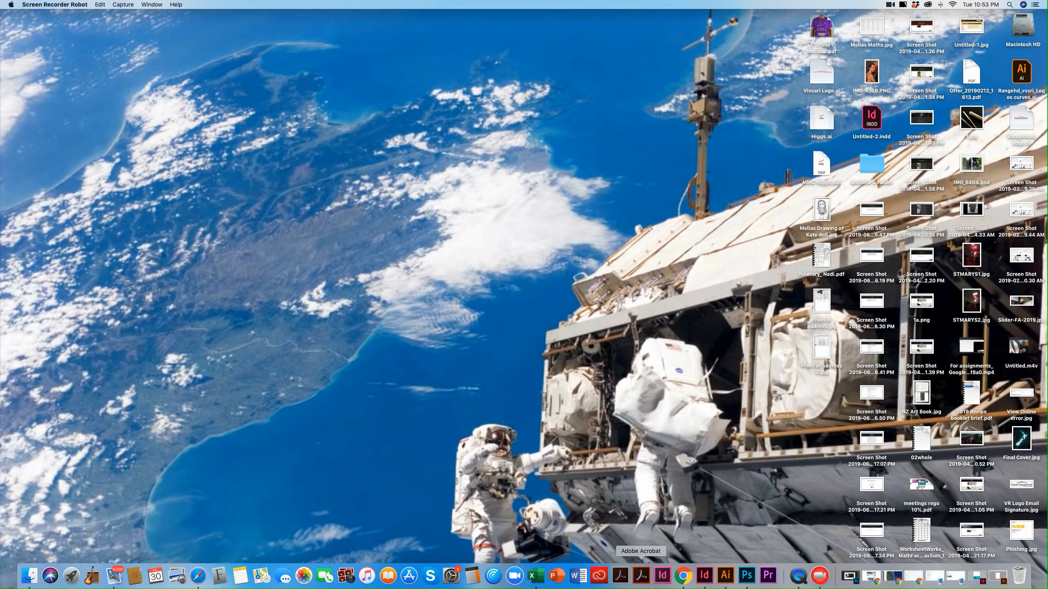
{"action": "left_click", "coordinate": [726, 578]}
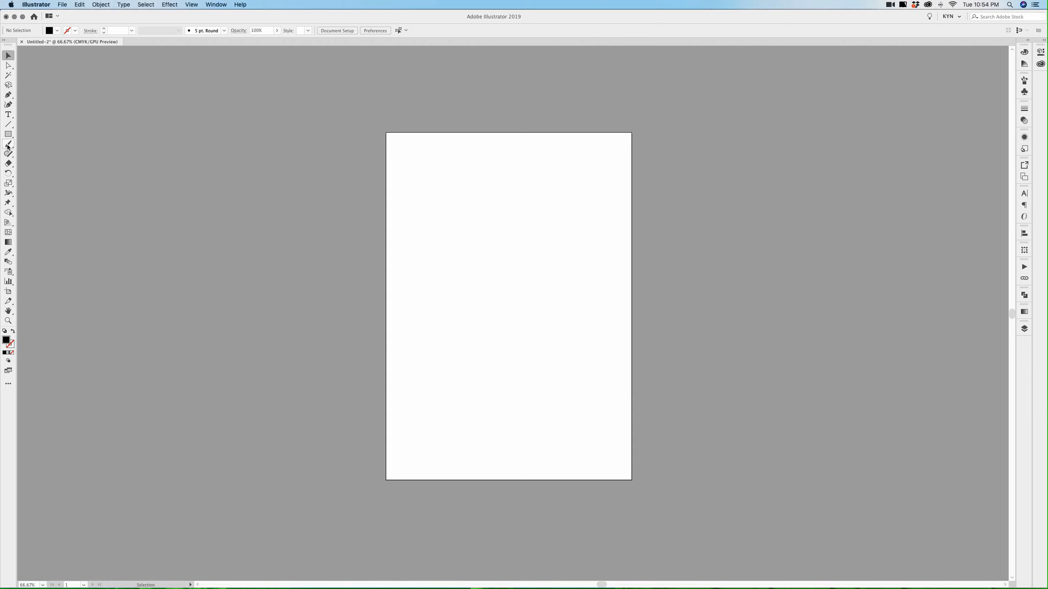
Draw a Type-tool text area near the top of the page, filled with Lorem ipsum placeholder text
{"action": "left_click", "coordinate": [8, 116]}
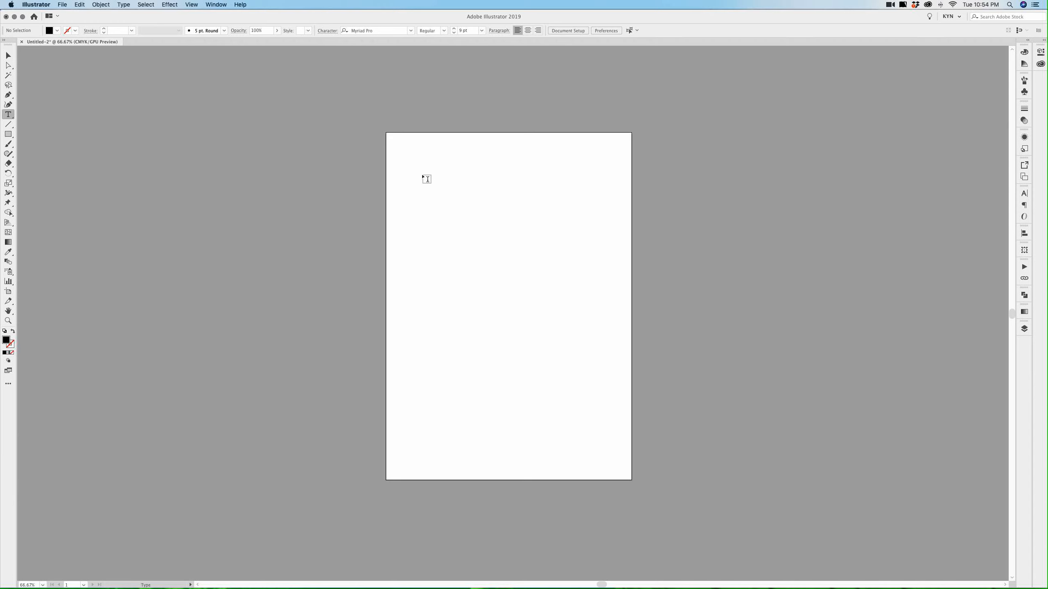
{"action": "left_click_drag", "start_coordinate": [418, 181], "coordinate": [602, 306]}
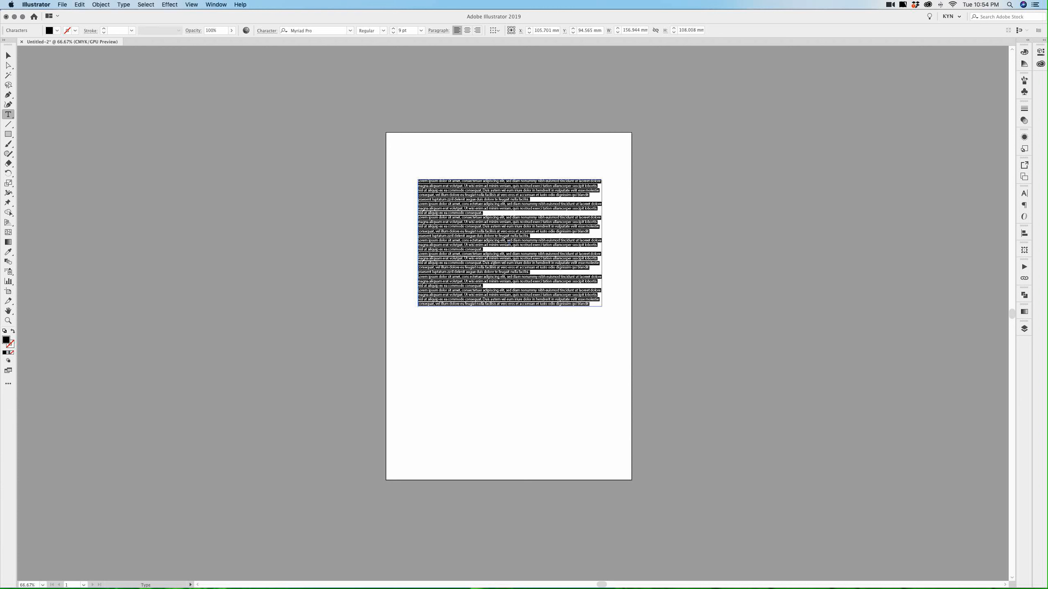
{"action": "left_click", "coordinate": [502, 247]}
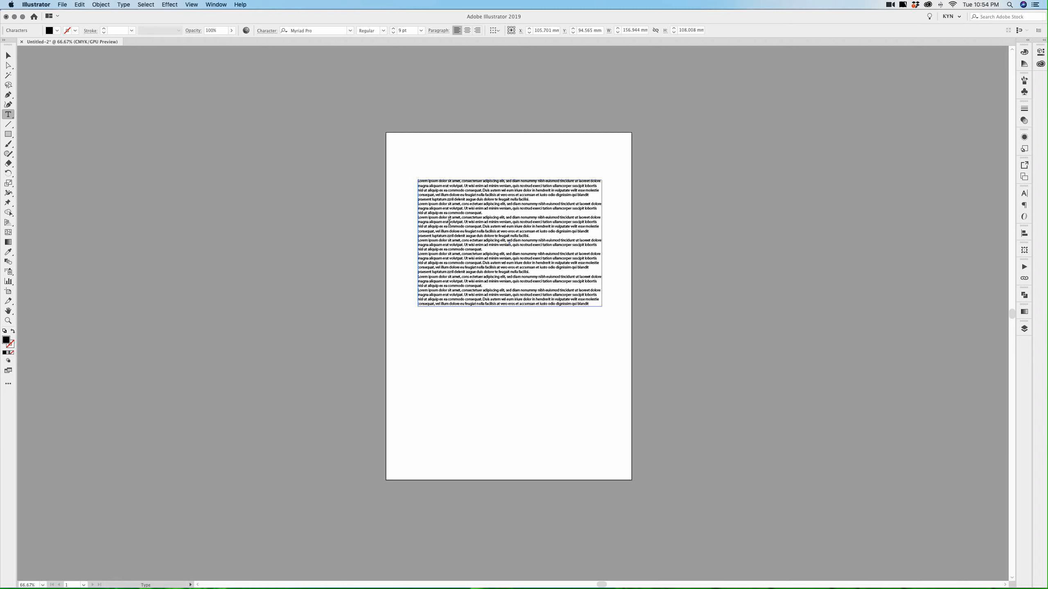
{"action": "left_click_drag", "start_coordinate": [449, 221], "coordinate": [556, 285]}
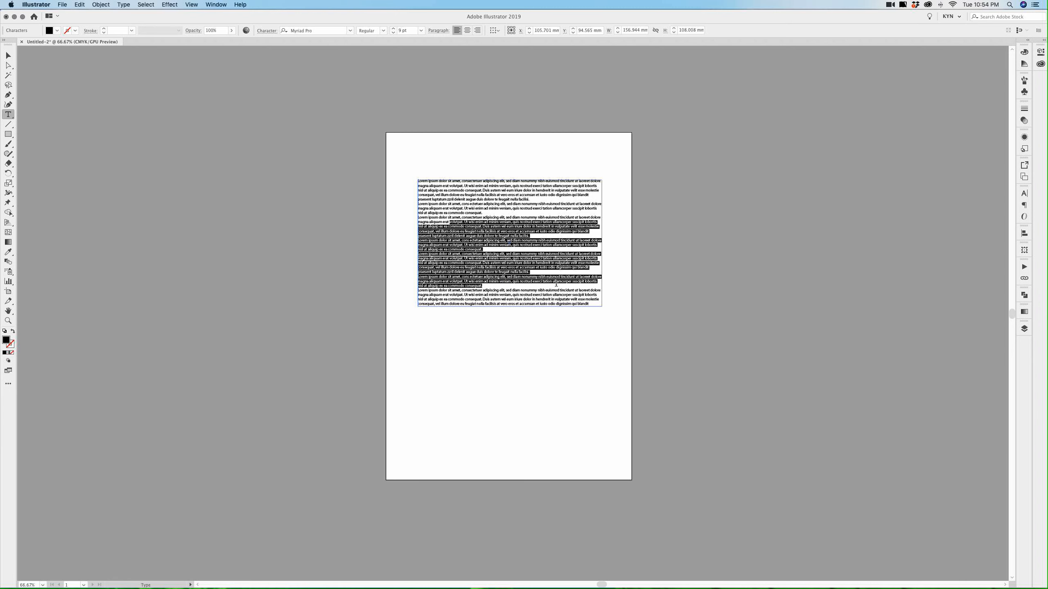
{"action": "left_click", "coordinate": [453, 204]}
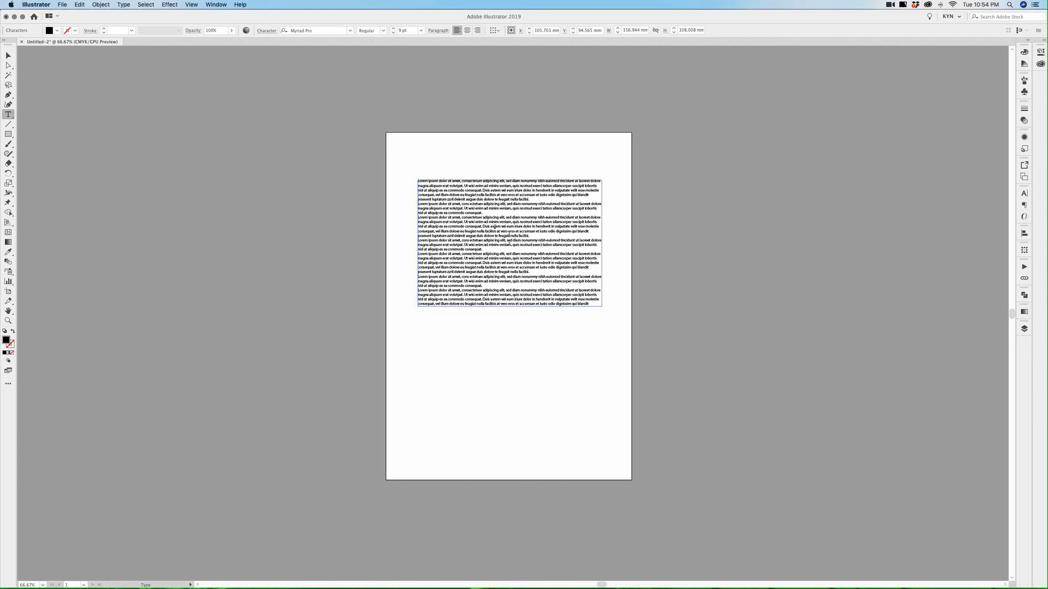
Delete all the placeholder text, enter TYPEBUNNY, and select the word
{"action": "left_click", "coordinate": [146, 4]}
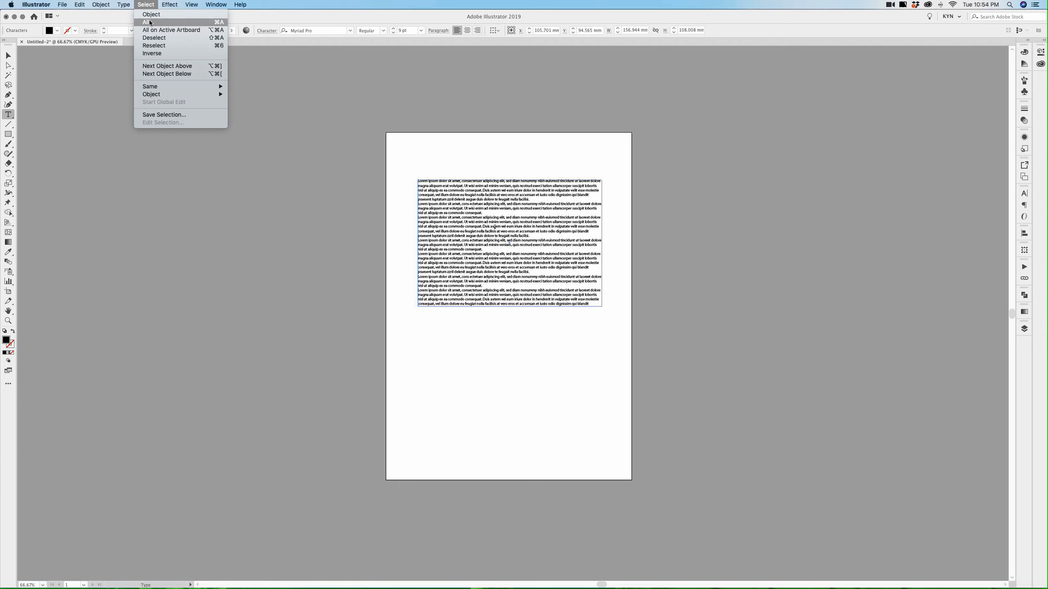
{"action": "left_click", "coordinate": [149, 22]}
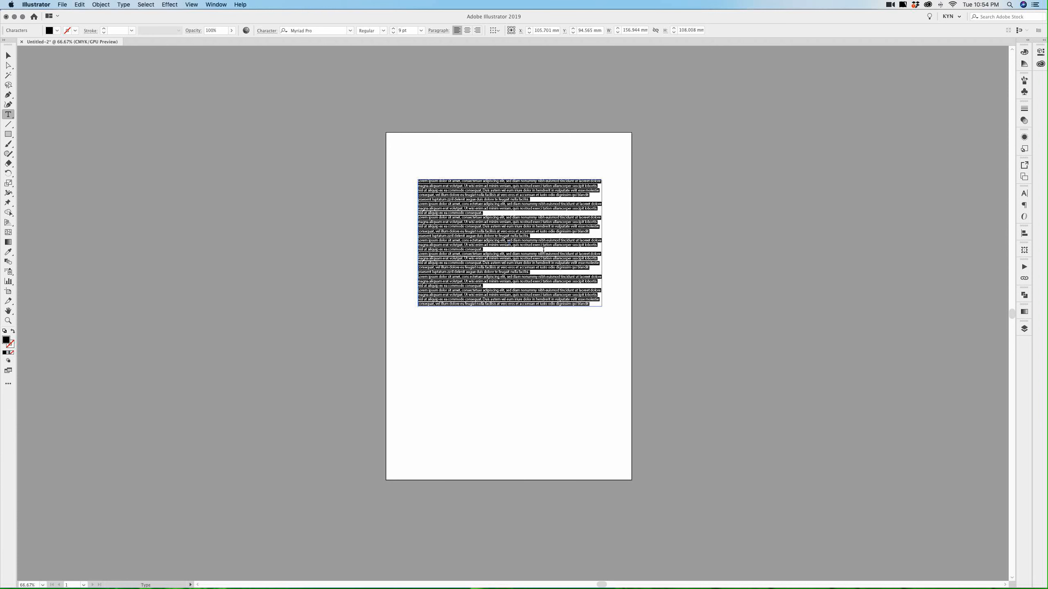
{"action": "key", "text": "BackSpace"}
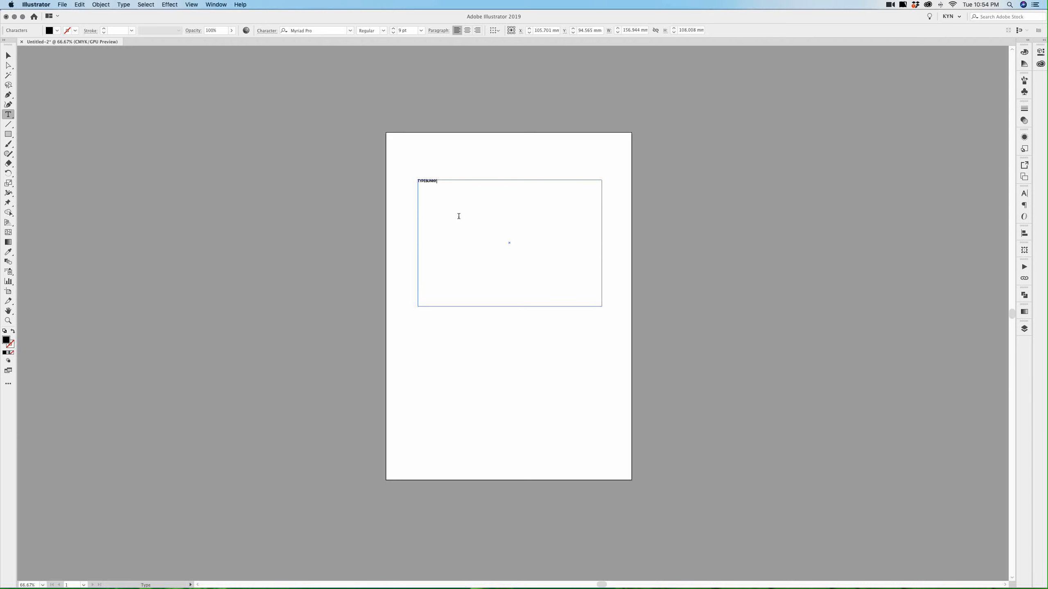
{"action": "scroll", "coordinate": [450, 202], "scroll_direction": "right", "scroll_amount": 1}
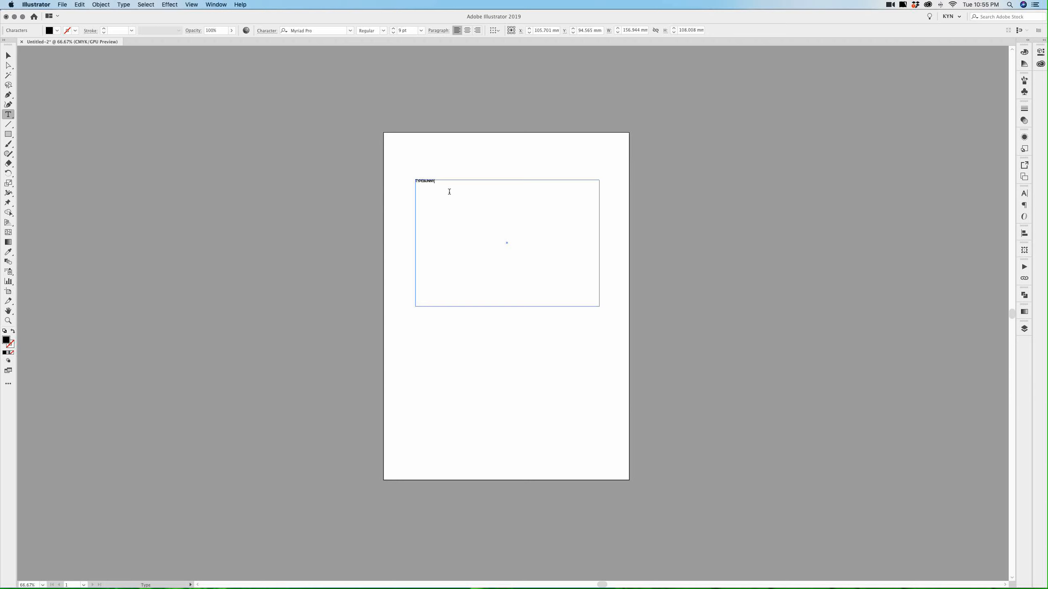
{"action": "scroll", "coordinate": [439, 182], "scroll_direction": "left", "scroll_amount": 1}
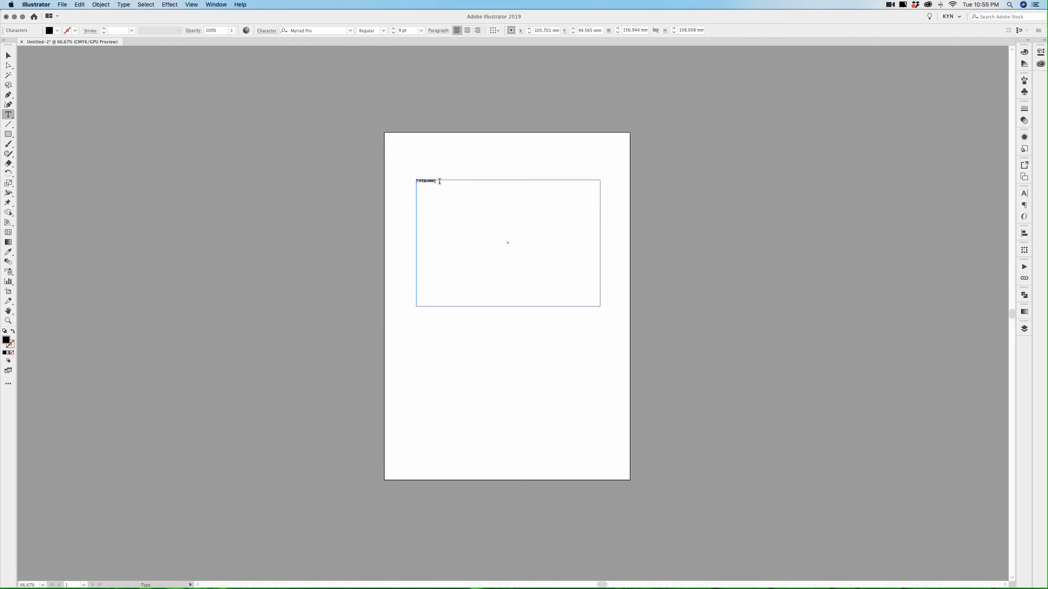
{"action": "left_click_drag", "start_coordinate": [439, 182], "coordinate": [412, 180]}
Raise TYPEBUNNY from 14 pt to the 60 pt preset and reselect the word
{"action": "left_click", "coordinate": [393, 28]}
{"action": "left_click", "coordinate": [393, 29]}
{"action": "left_click", "coordinate": [394, 28]}
{"action": "left_click", "coordinate": [394, 29]}
{"action": "left_click", "coordinate": [393, 28]}
{"action": "left_click", "coordinate": [393, 28]}
{"action": "left_click", "coordinate": [393, 28]}
{"action": "left_click", "coordinate": [394, 32]}
{"action": "left_click", "coordinate": [393, 33]}
{"action": "left_click", "coordinate": [393, 32]}
{"action": "left_click", "coordinate": [393, 33]}
{"action": "left_click", "coordinate": [393, 29]}
{"action": "left_click", "coordinate": [393, 29]}
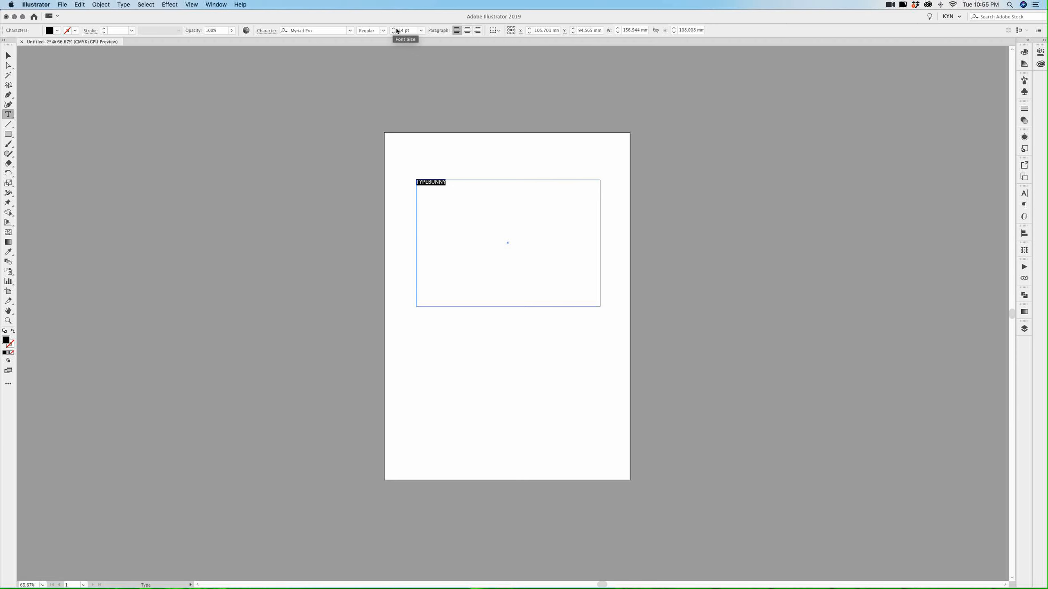
{"action": "left_click", "coordinate": [421, 32]}
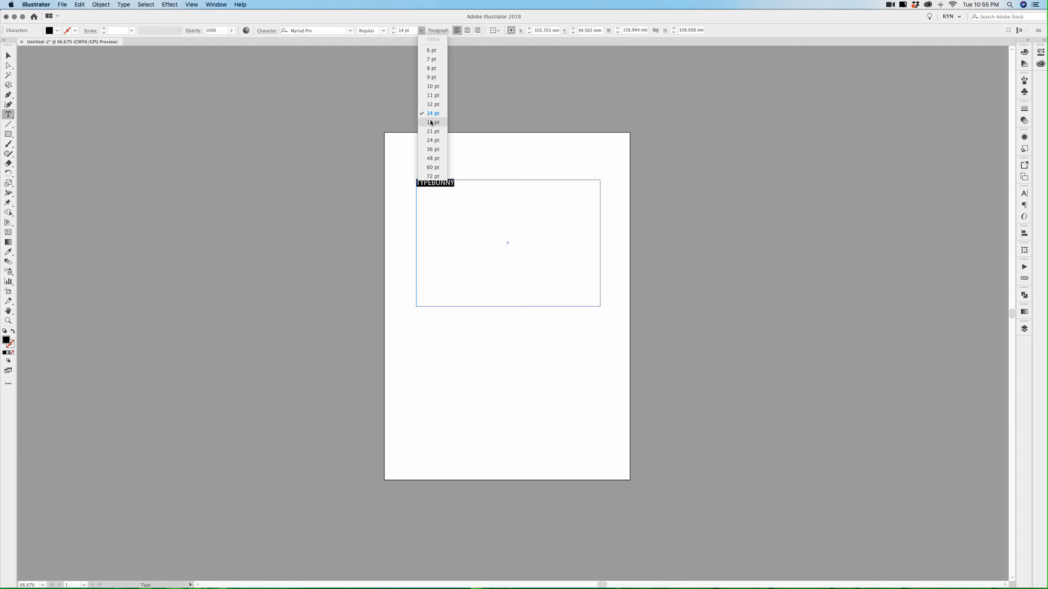
{"action": "left_click", "coordinate": [433, 167]}
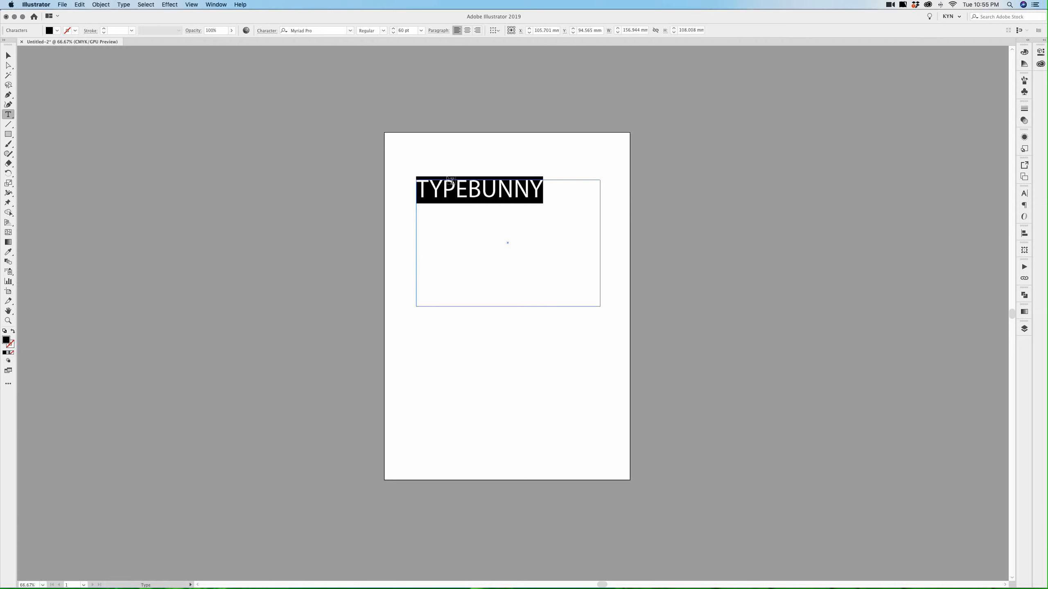
{"action": "left_click", "coordinate": [497, 191]}
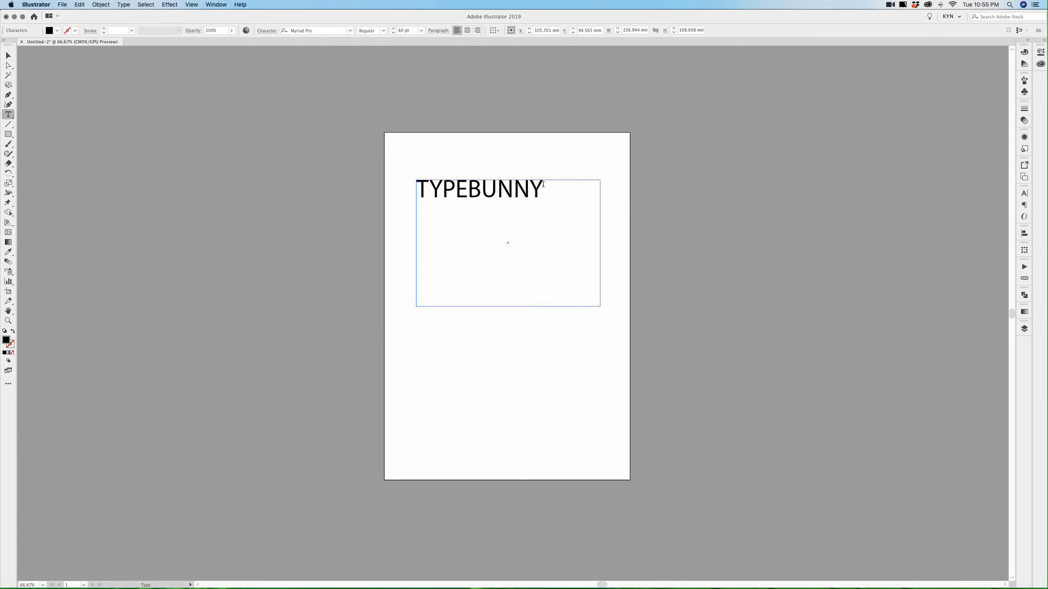
{"action": "left_click_drag", "start_coordinate": [544, 184], "coordinate": [407, 180]}
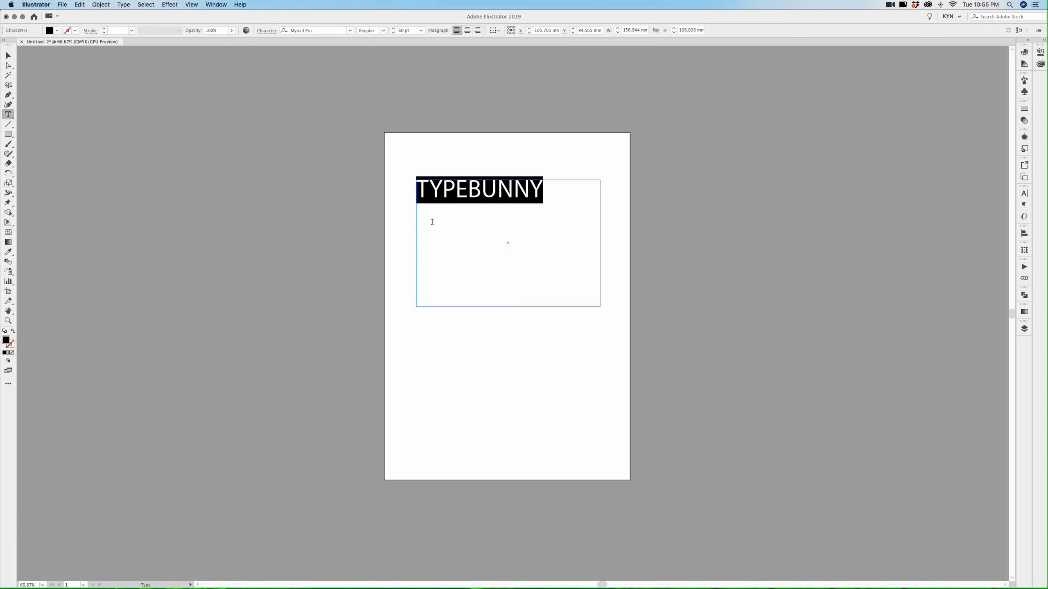
Center-align the TYPEBUNNY line in its frame, after briefly trying right alignment
{"action": "scroll", "coordinate": [433, 228], "scroll_direction": "right", "scroll_amount": 1}
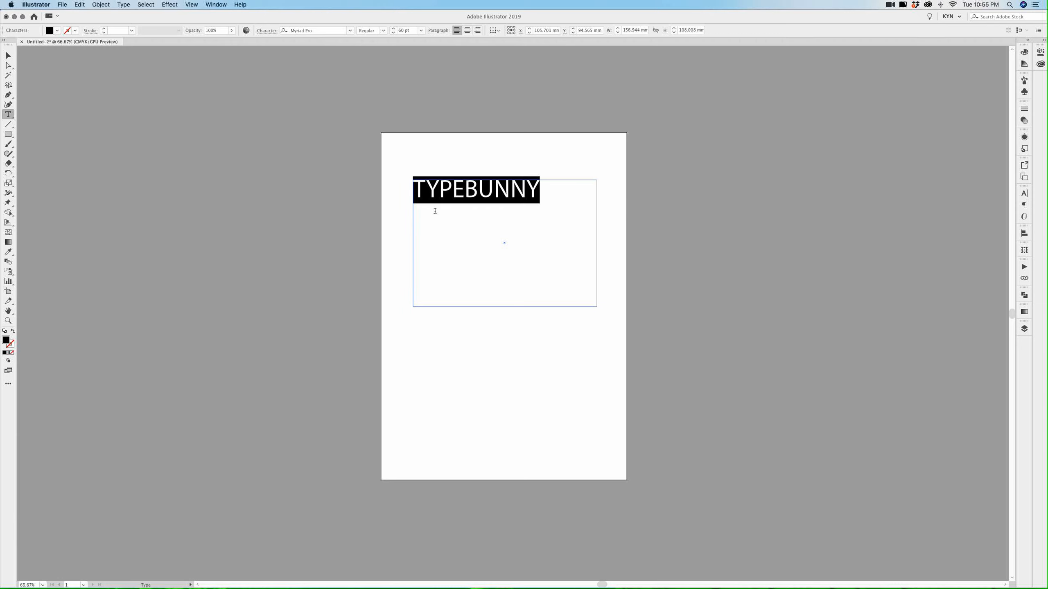
{"action": "left_click", "coordinate": [468, 31]}
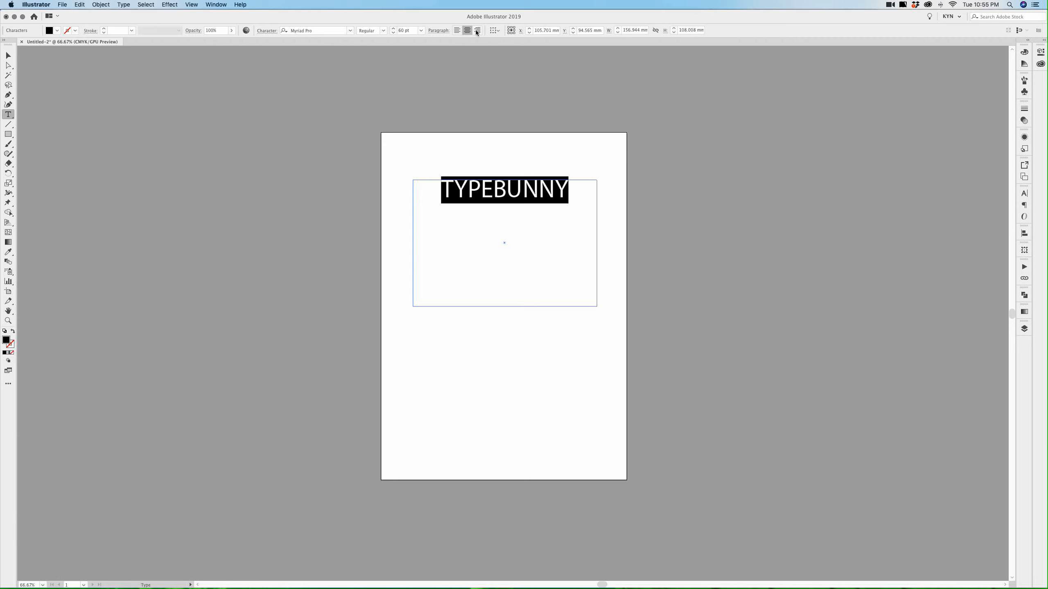
{"action": "left_click", "coordinate": [478, 31]}
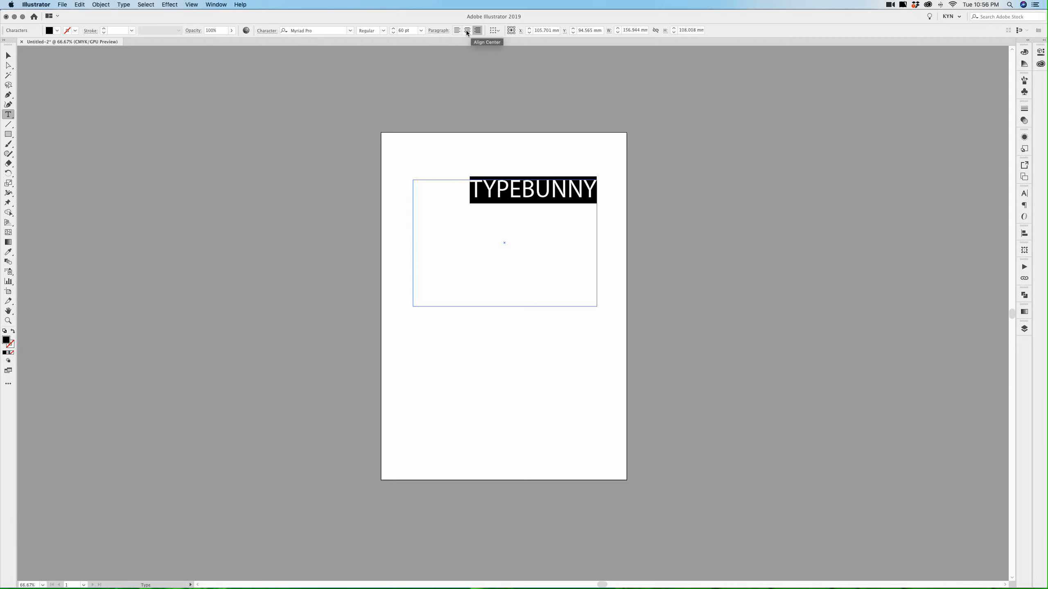
{"action": "left_click", "coordinate": [468, 31]}
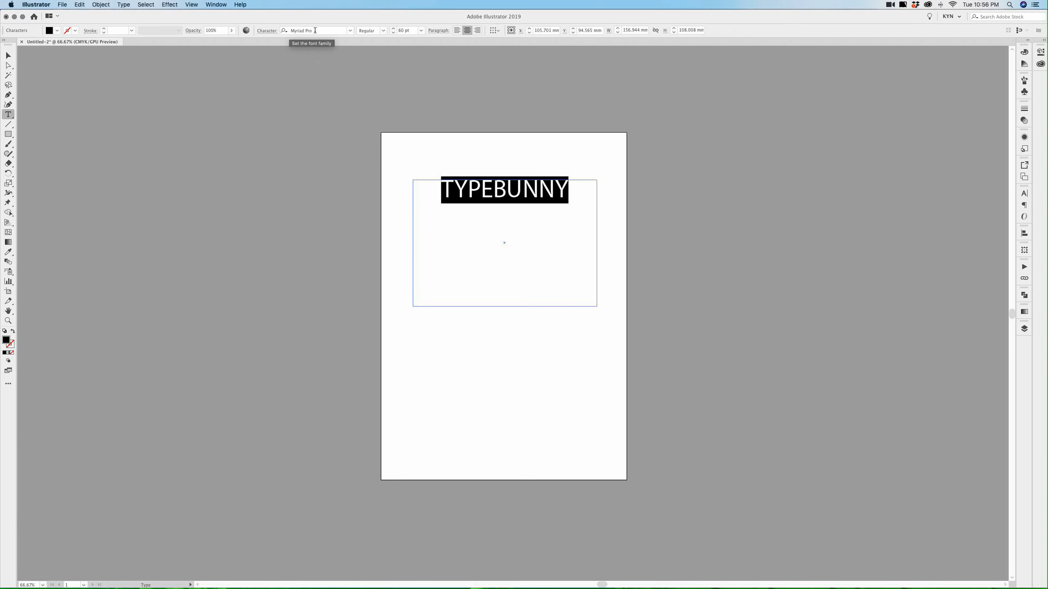
Change TYPEBUNNY's font from Myriad Pro Regular to Binario Light
{"action": "left_click", "coordinate": [383, 30]}
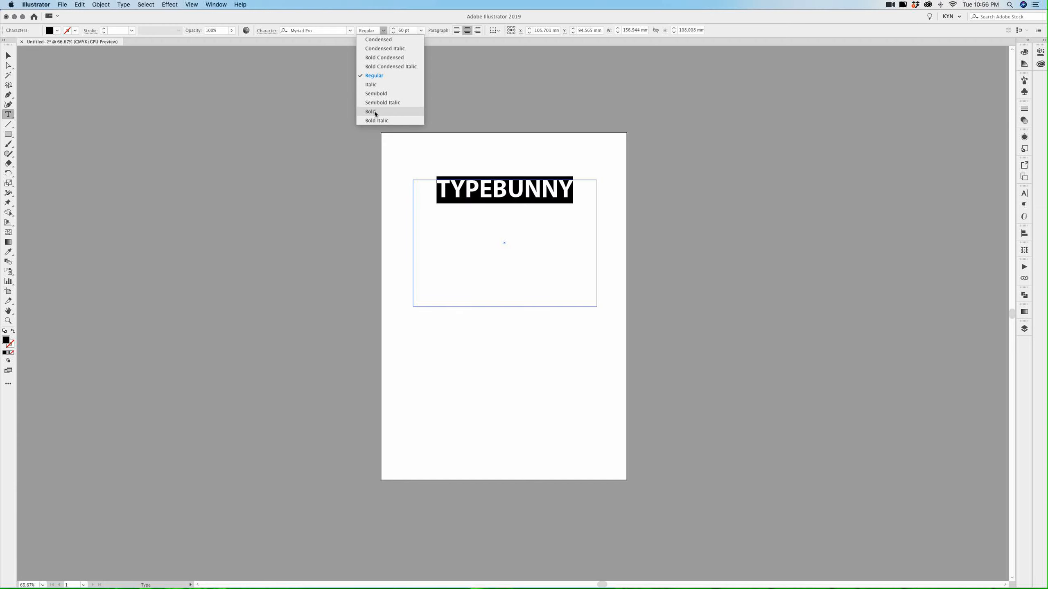
{"action": "left_click", "coordinate": [338, 17]}
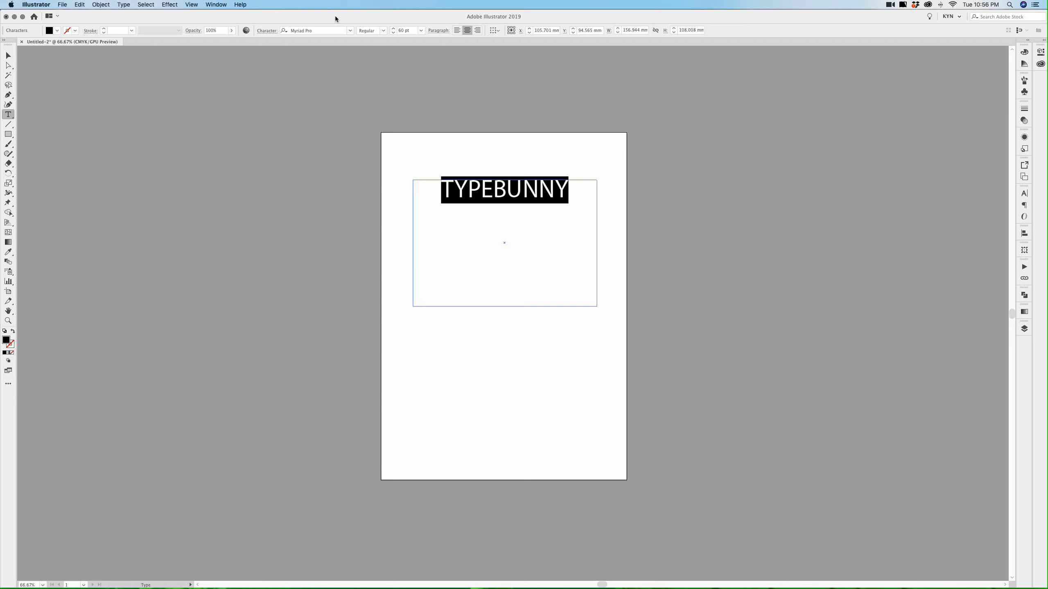
{"action": "left_click", "coordinate": [350, 31]}
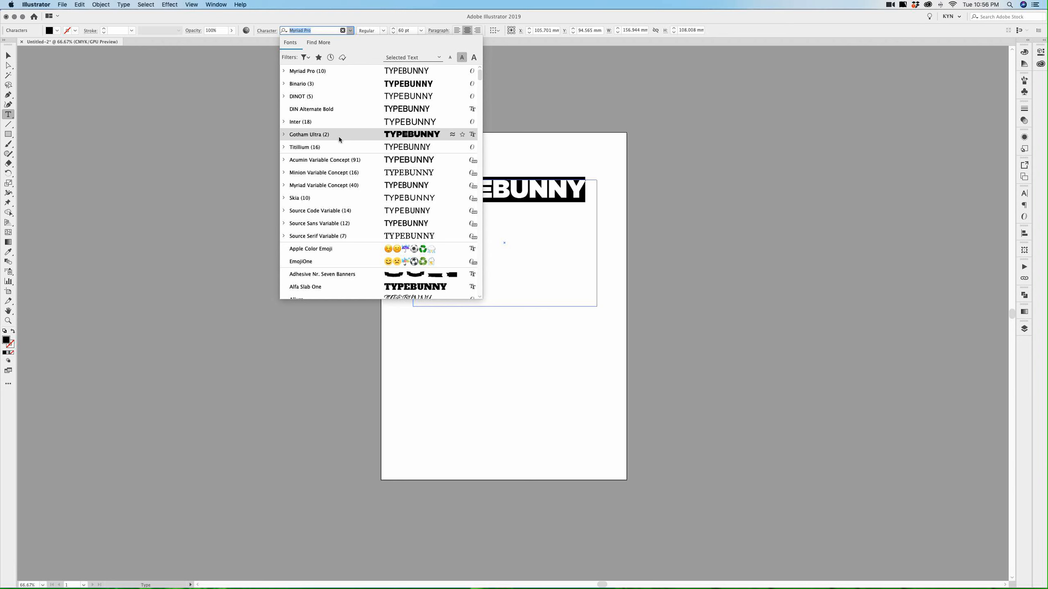
{"action": "left_click", "coordinate": [295, 85]}
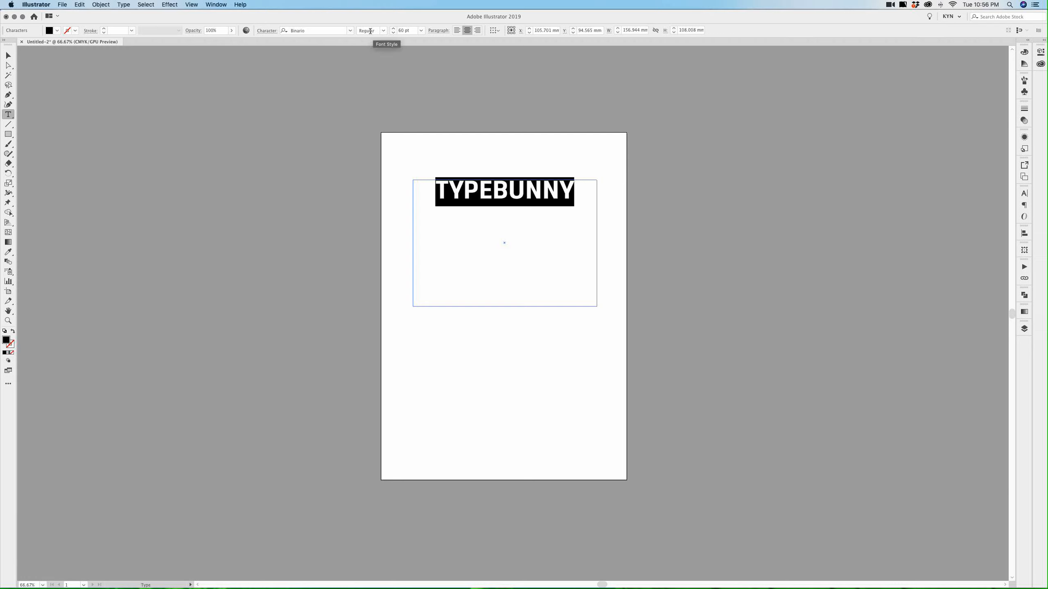
{"action": "left_click", "coordinate": [499, 193]}
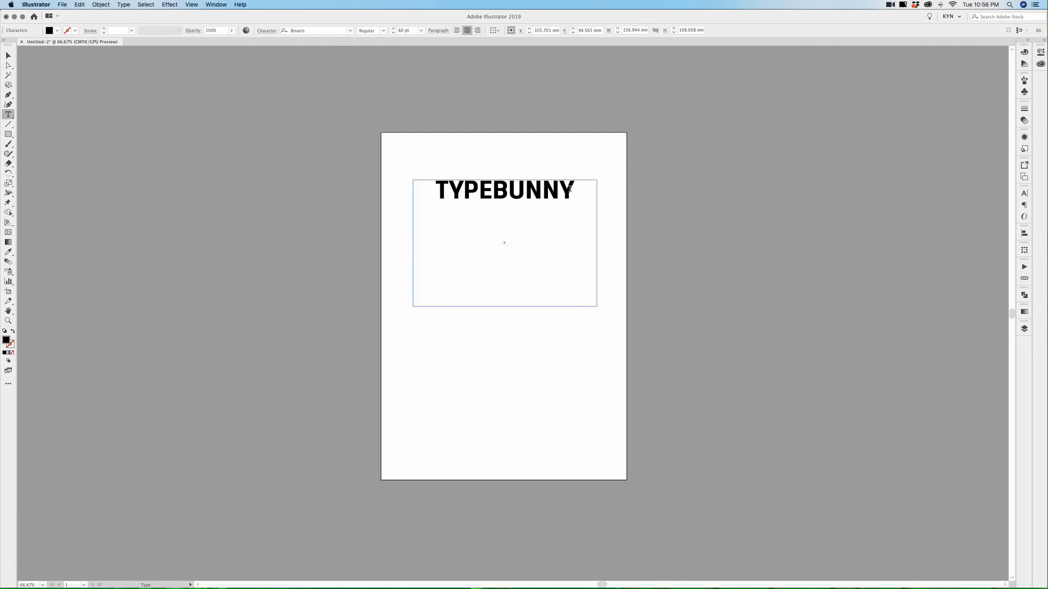
{"action": "left_click_drag", "start_coordinate": [574, 189], "coordinate": [419, 180]}
{"action": "left_click", "coordinate": [384, 31]}
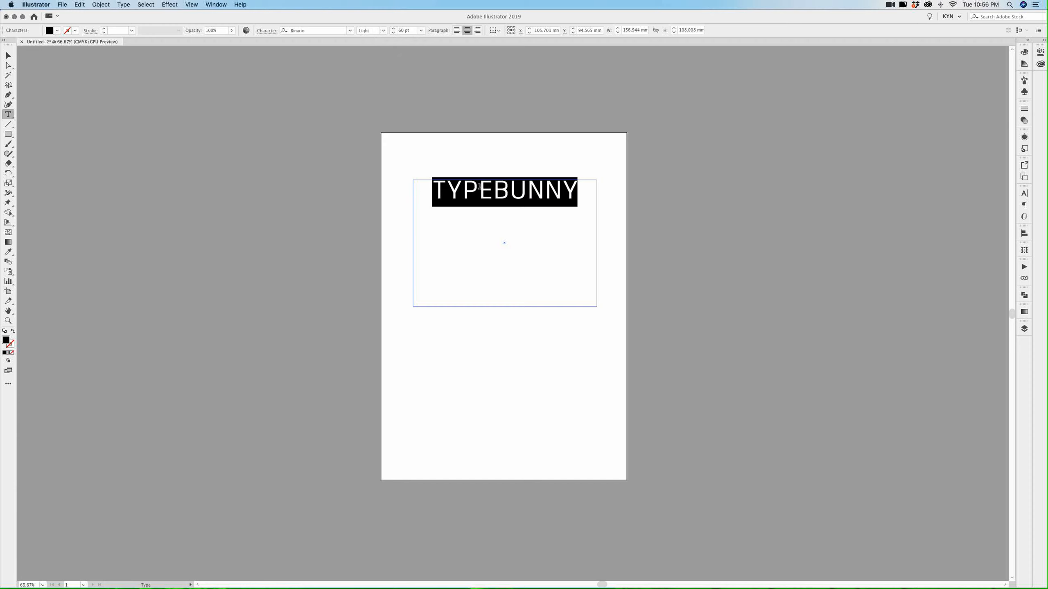
{"action": "left_click", "coordinate": [479, 186]}
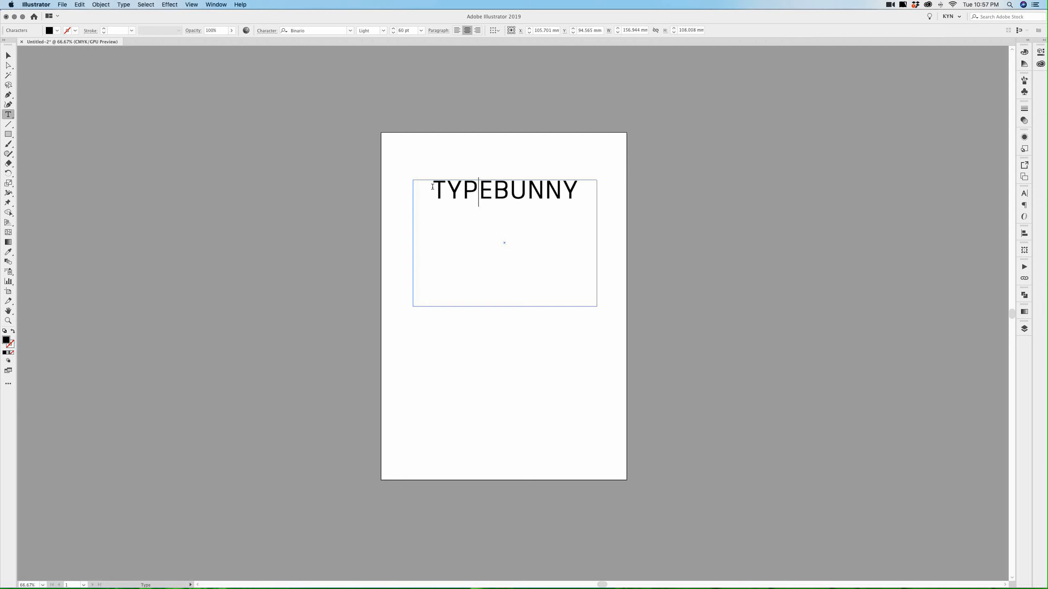
{"action": "left_click_drag", "start_coordinate": [431, 188], "coordinate": [593, 182]}
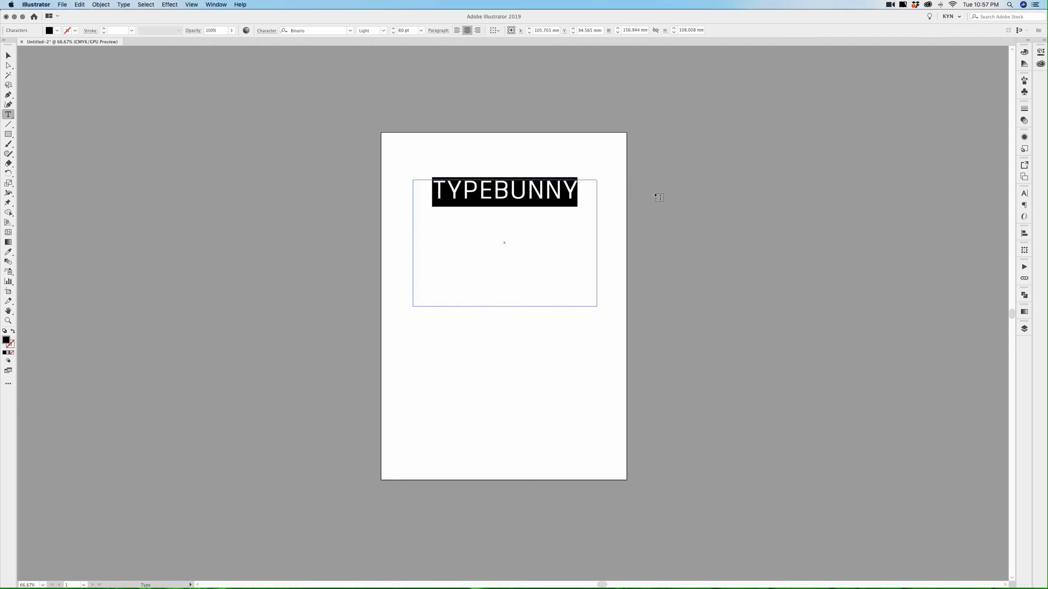
Open the Character panel and confirm TYPEBUNNY's Binario, Light and 60 pt settings
{"action": "left_click", "coordinate": [1024, 194]}
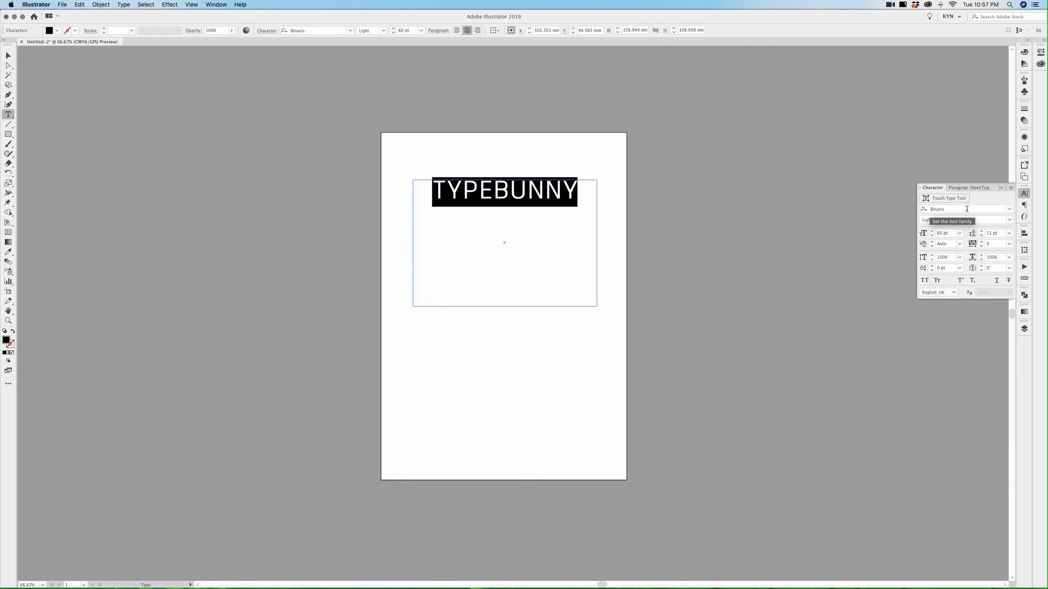
{"action": "left_click", "coordinate": [930, 209]}
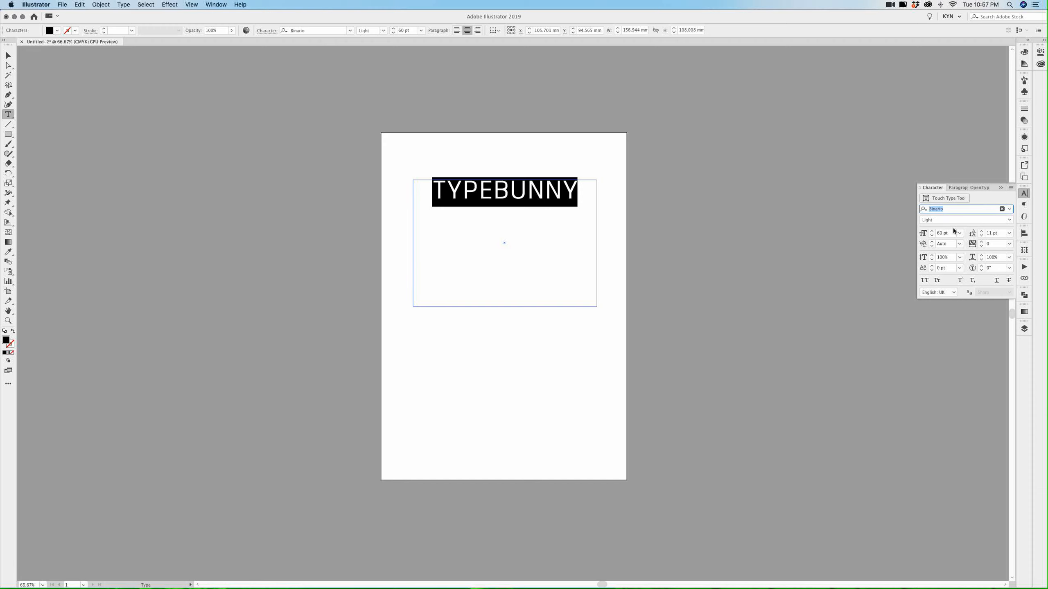
{"action": "left_click", "coordinate": [925, 219]}
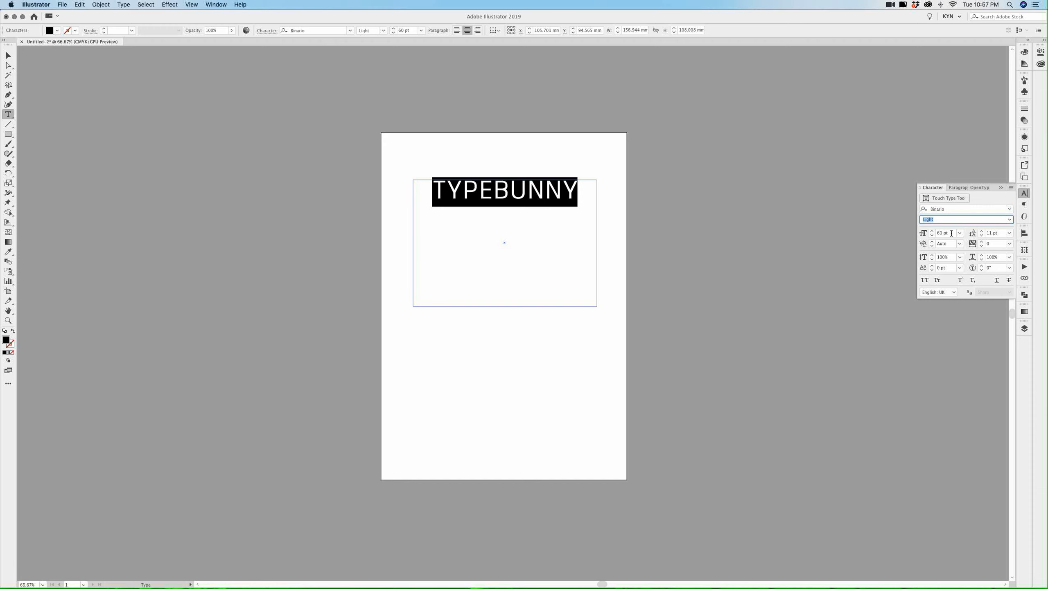
{"action": "left_click", "coordinate": [951, 234]}
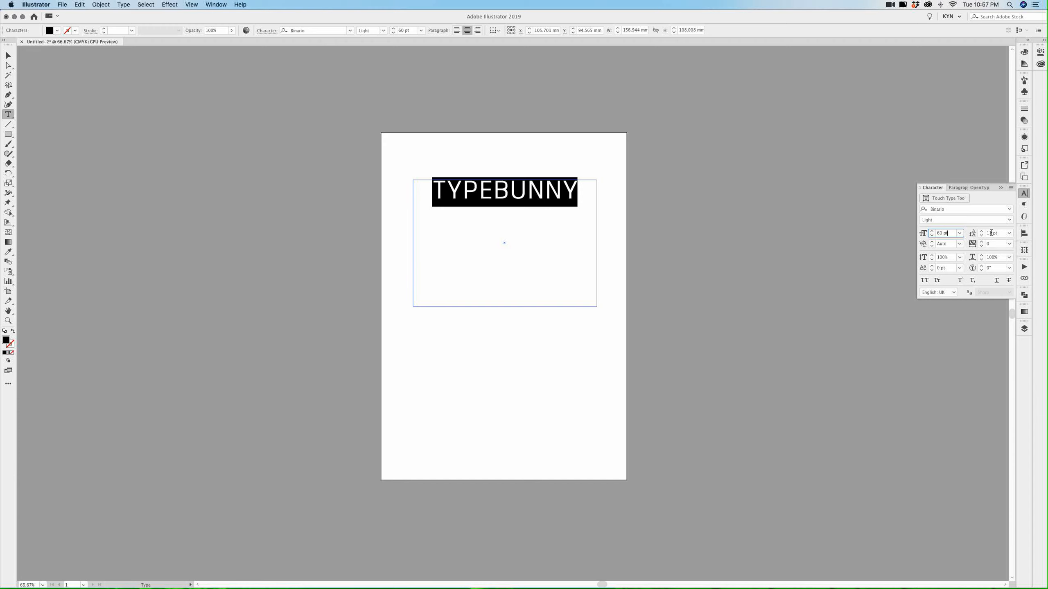
Break the heading into TYPE and BUNNY lines and give both 48 pt leading
{"action": "left_click", "coordinate": [494, 189]}
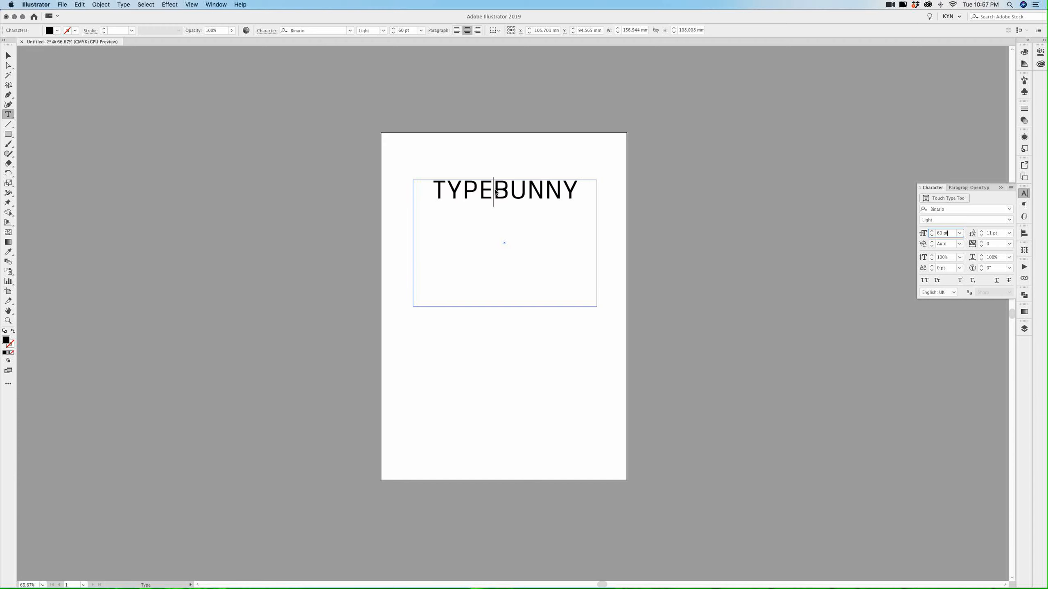
{"action": "key", "text": "Return"}
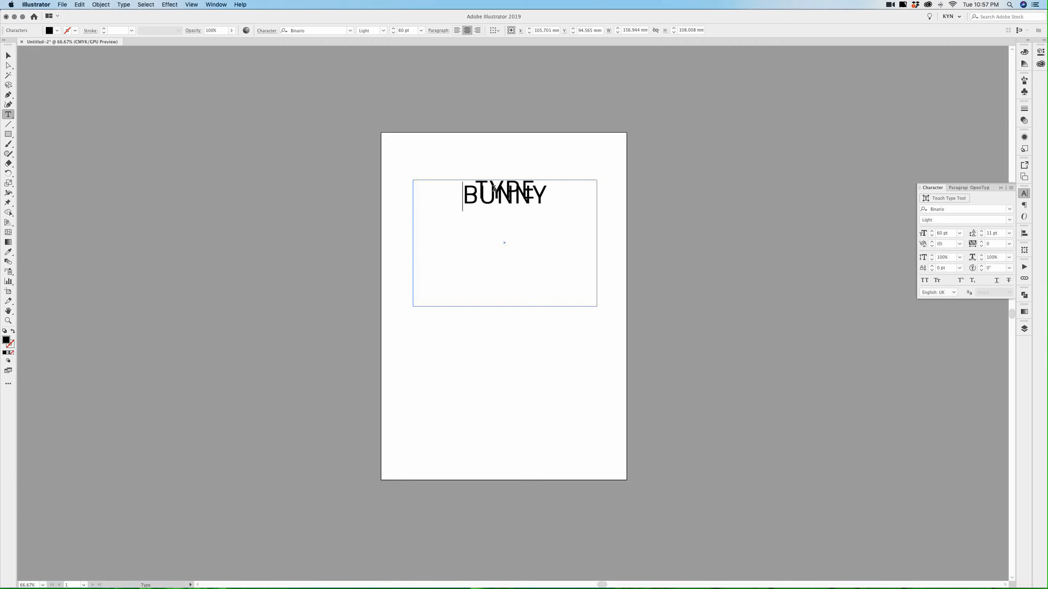
{"action": "key", "text": "super+a"}
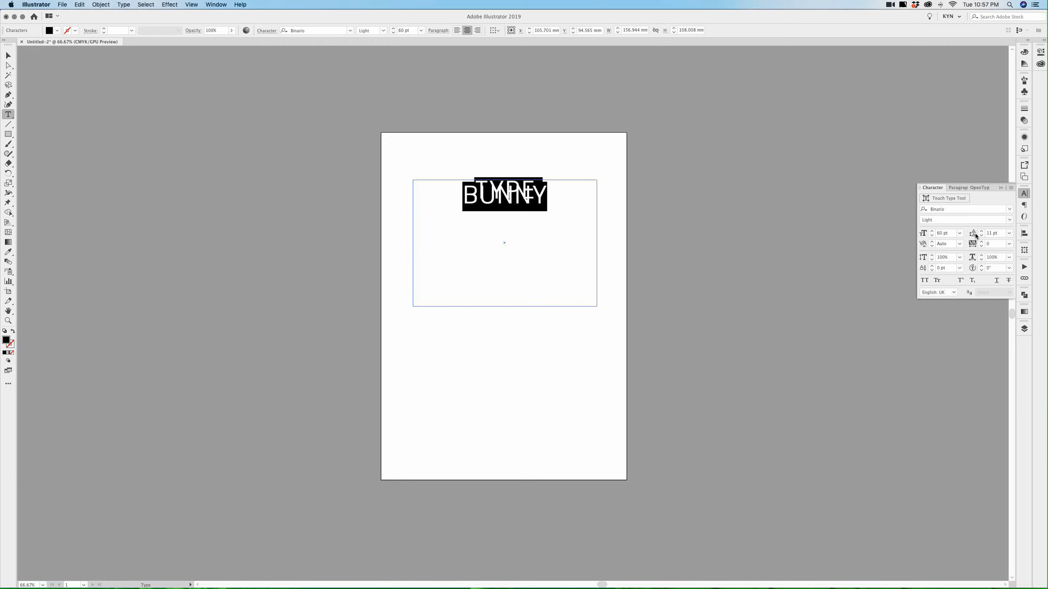
{"action": "left_click", "coordinate": [1009, 233]}
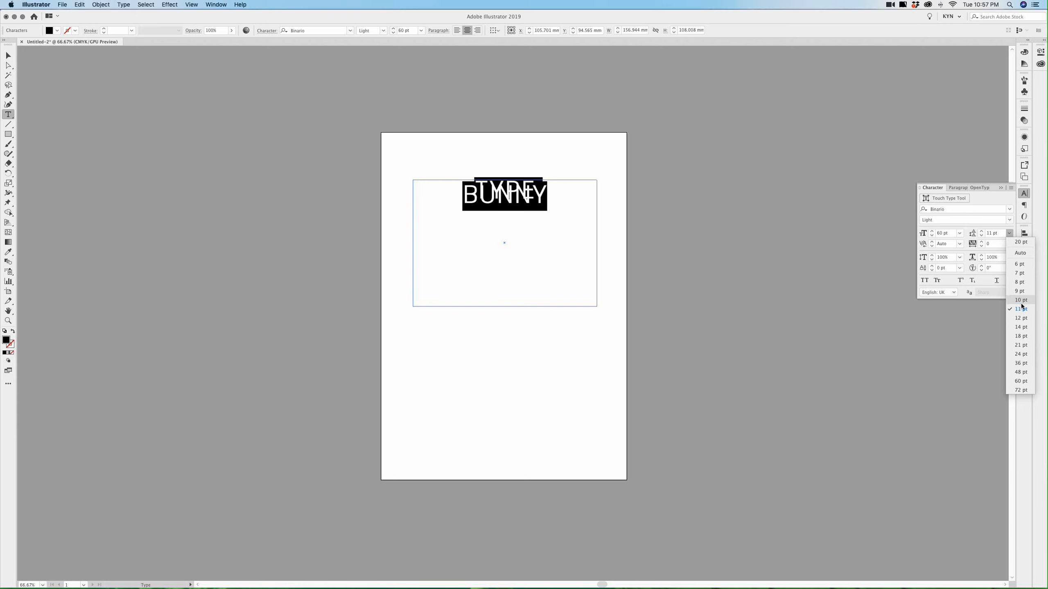
{"action": "left_click", "coordinate": [1020, 372]}
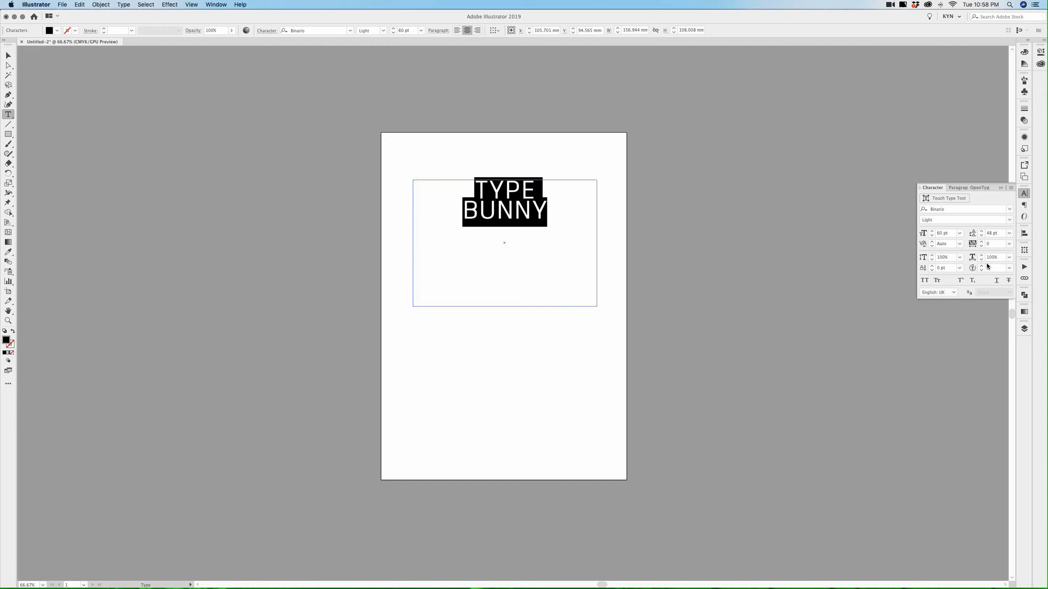
Enter 9999 as the kerning value and dismiss the warning, leaving kerning on Auto
{"action": "left_click", "coordinate": [958, 244]}
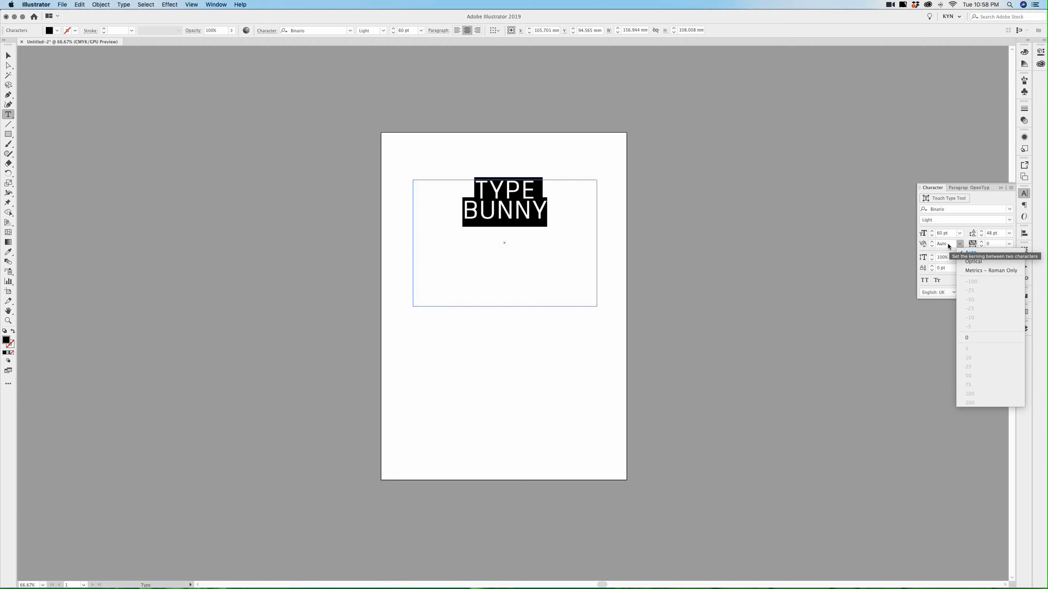
{"action": "left_click", "coordinate": [948, 243]}
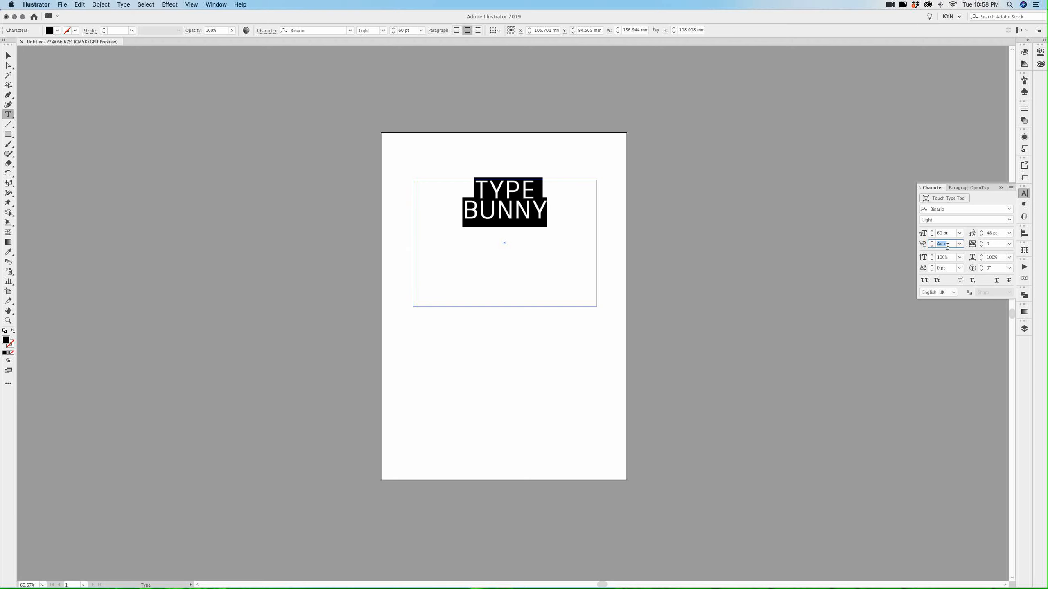
{"action": "type", "text": "9999"}
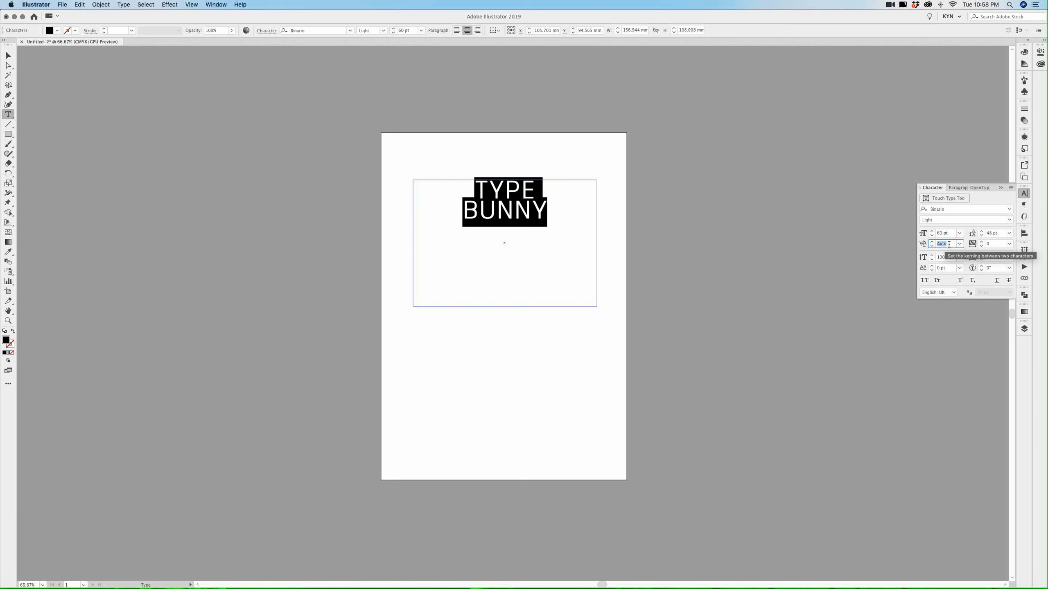
{"action": "key", "text": "Return"}
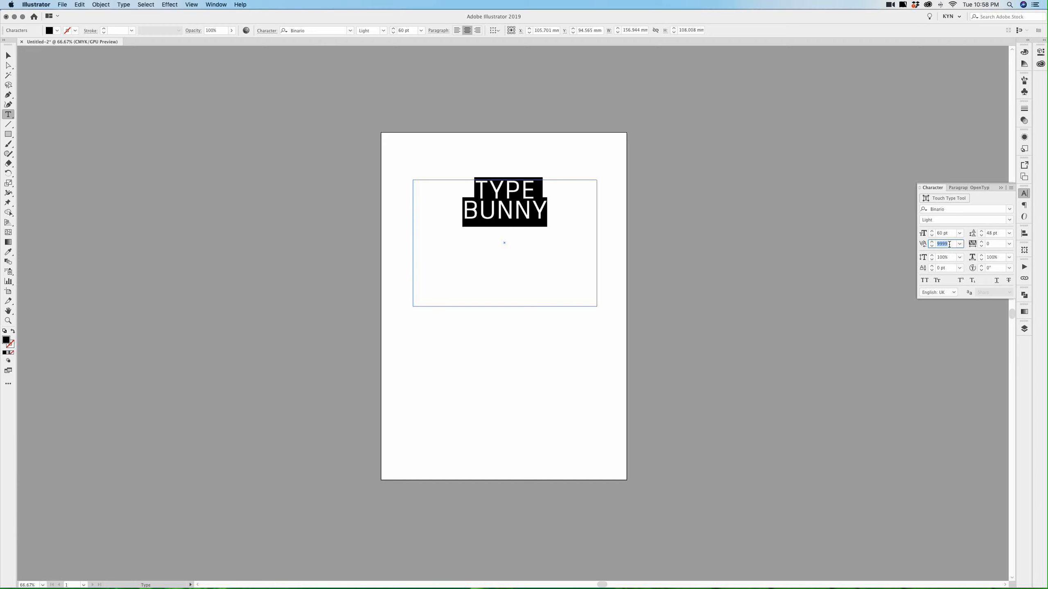
{"action": "left_click", "coordinate": [982, 242]}
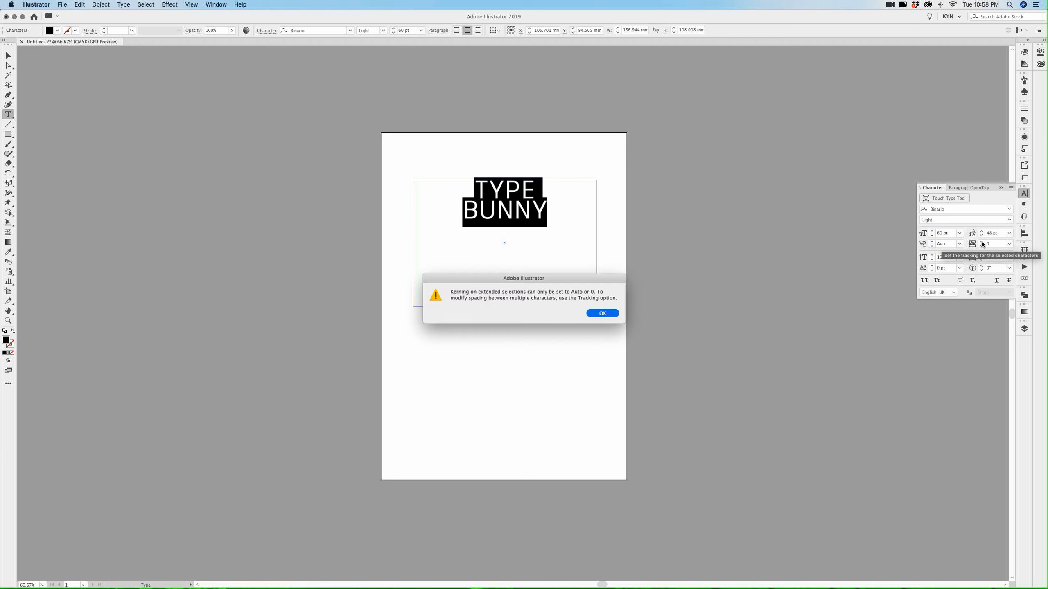
{"action": "left_click", "coordinate": [604, 314]}
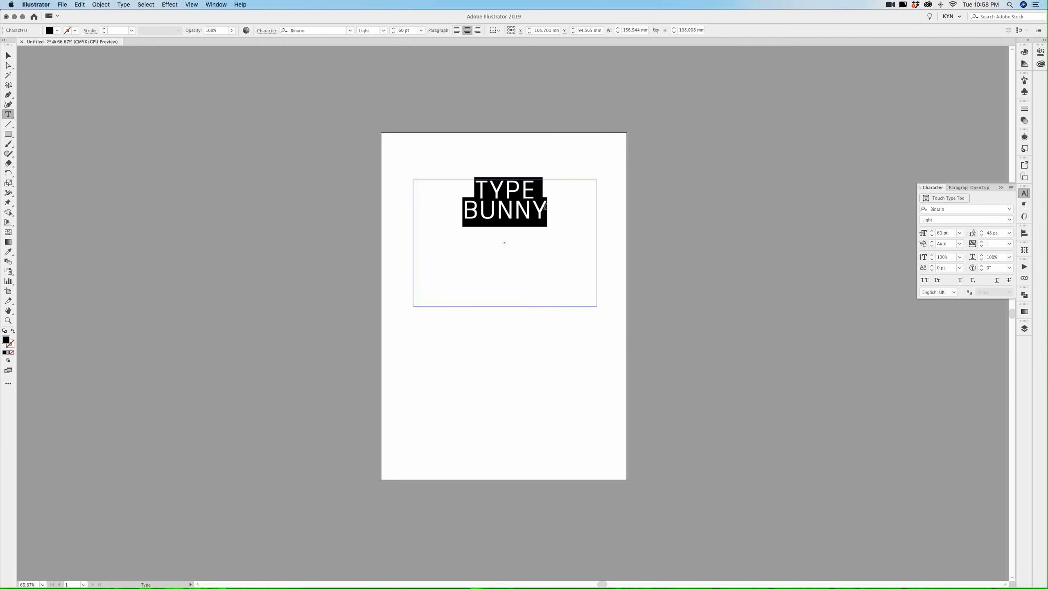
Adjust the heading's tracking to 8 with the spinner arrows
{"action": "left_click", "coordinate": [982, 243]}
{"action": "left_click", "coordinate": [981, 242]}
{"action": "left_click", "coordinate": [981, 242]}
{"action": "left_click", "coordinate": [981, 242]}
{"action": "left_click", "coordinate": [982, 243]}
{"action": "left_click", "coordinate": [982, 243]}
{"action": "left_click", "coordinate": [981, 244]}
{"action": "left_click", "coordinate": [982, 243]}
{"action": "left_click", "coordinate": [982, 243]}
{"action": "left_click", "coordinate": [982, 243]}
{"action": "left_click", "coordinate": [982, 243]}
{"action": "left_click", "coordinate": [981, 246]}
{"action": "left_click", "coordinate": [982, 245]}
{"action": "left_click", "coordinate": [982, 245]}
{"action": "left_click", "coordinate": [982, 246]}
{"action": "left_click", "coordinate": [1009, 244]}
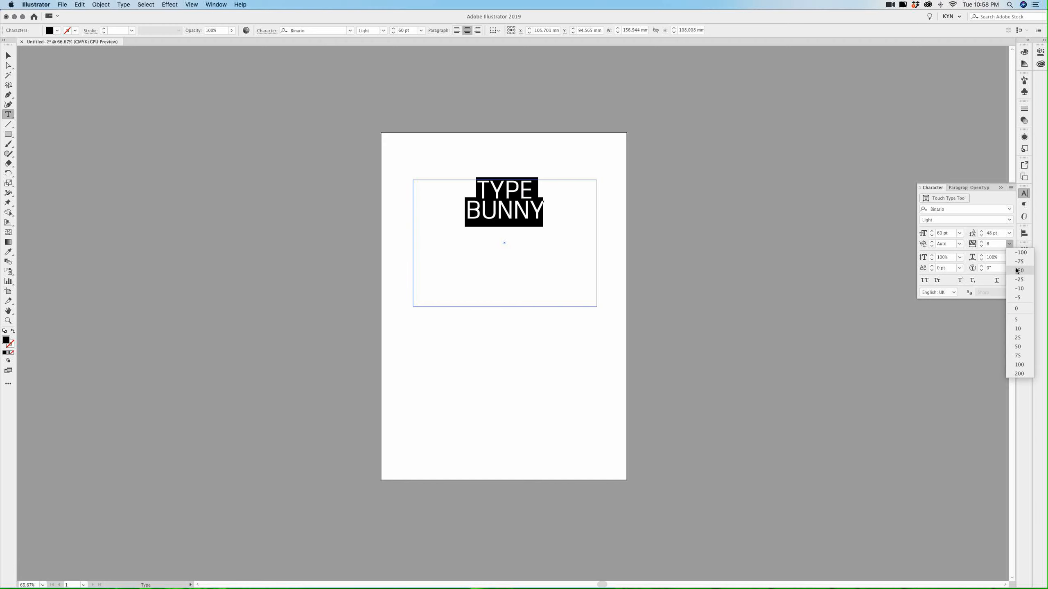